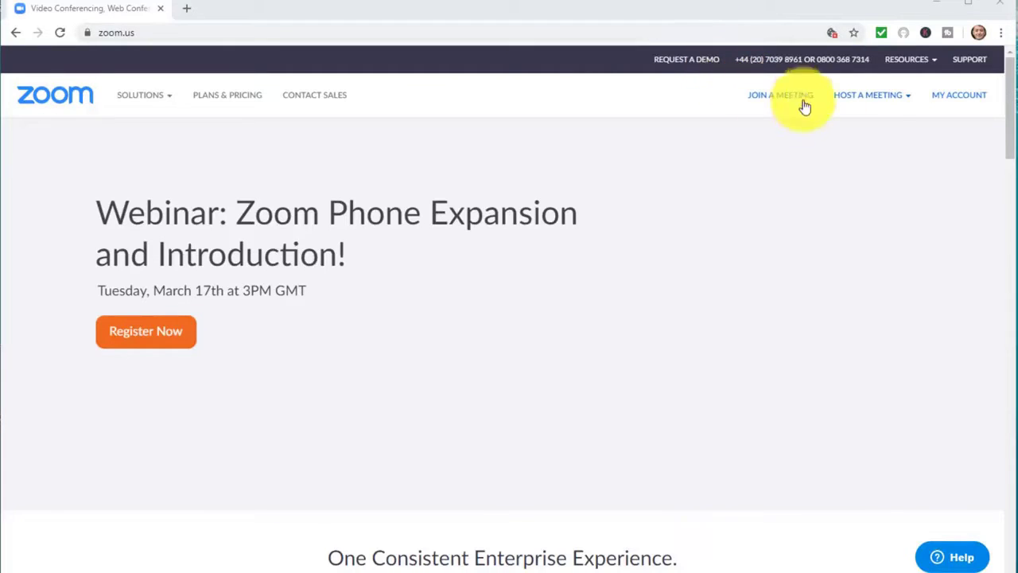
Review the available meeting plans and their pricing, and return to the home page
click(234, 96)
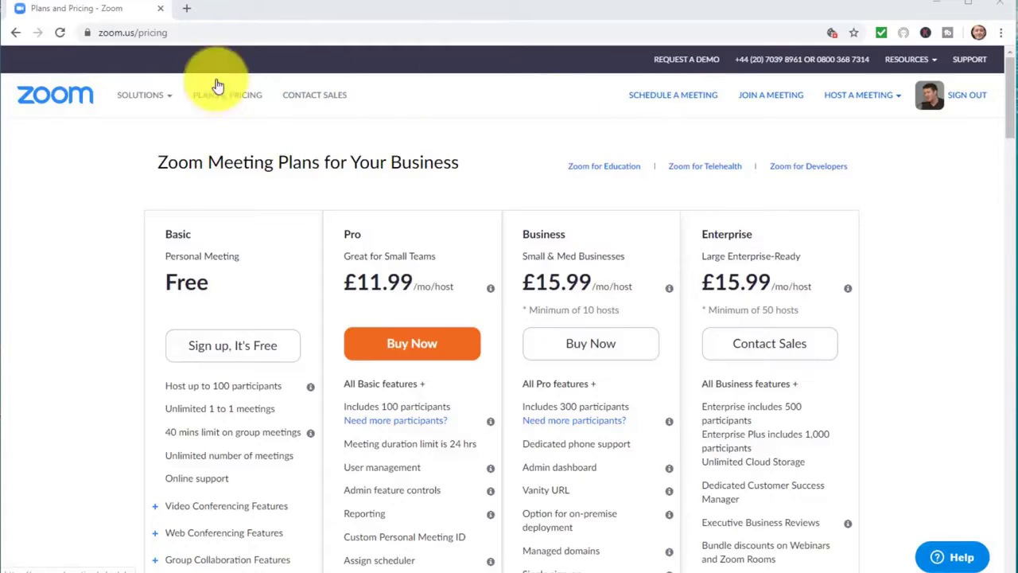
click(53, 93)
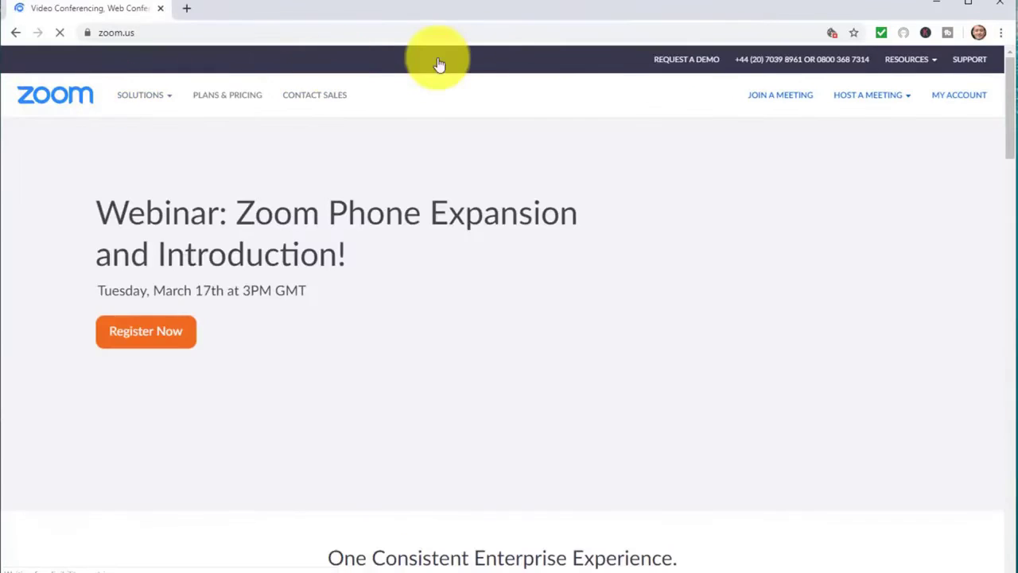
Start scheduling a new meeting from the account and set its topic to "Meeting with" followed by the participant's first name
click(969, 101)
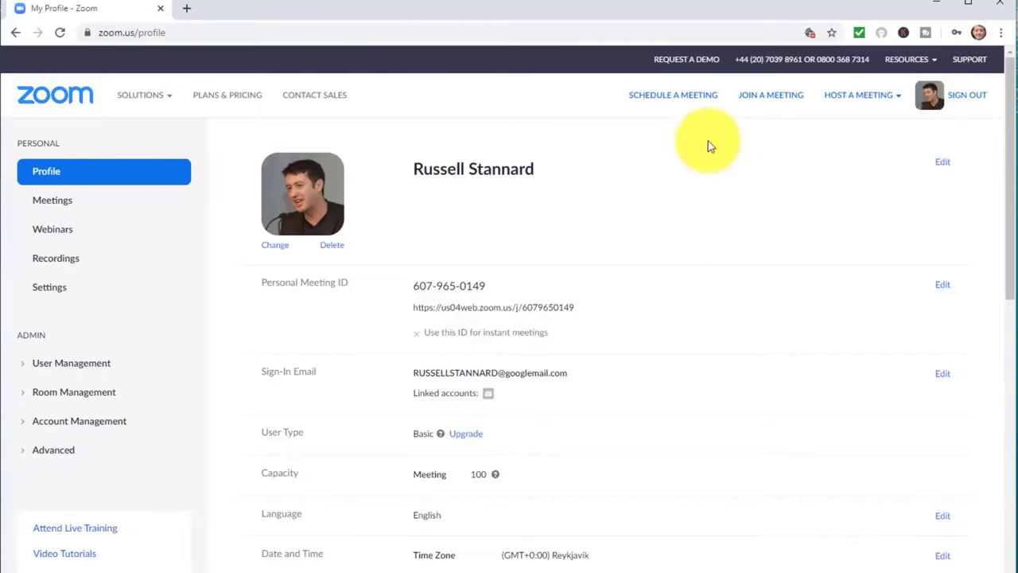
click(677, 103)
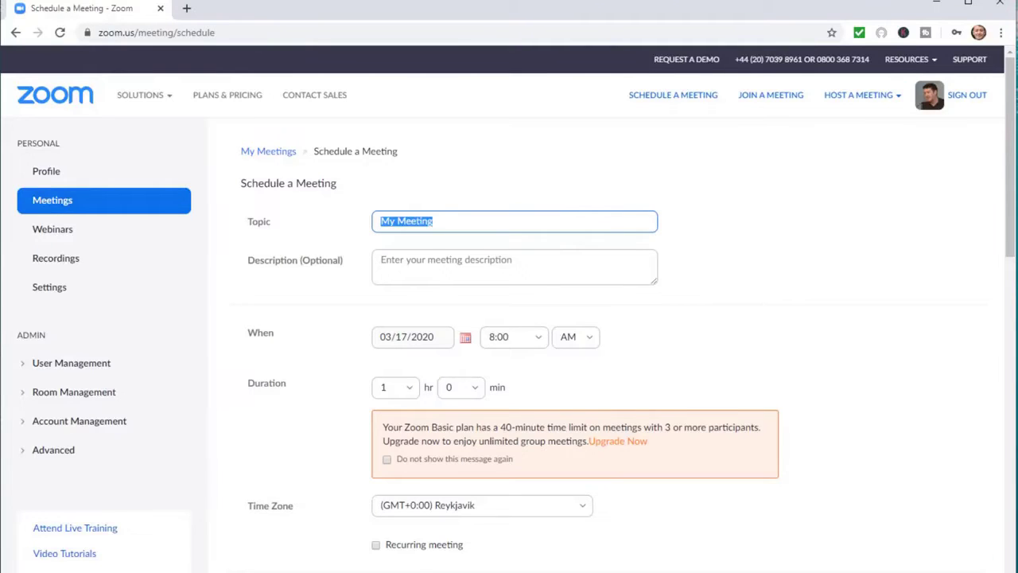
click(477, 221)
key(BackSpace)
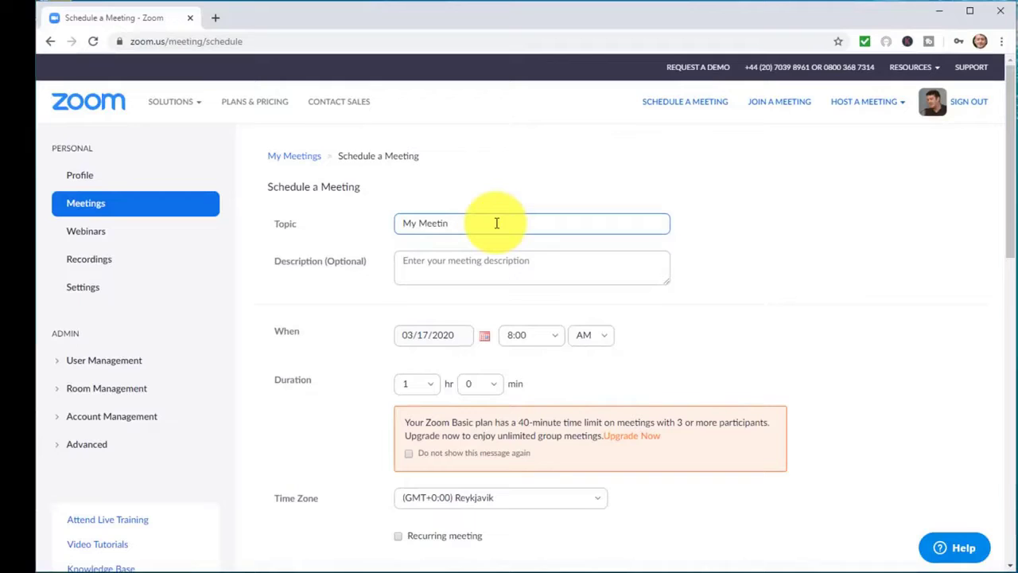
key(BackSpace)
key(BackSpace)
key(BackSpace)
key(BackSpace)
key(BackSpace)
key(BackSpace)
key(BackSpace)
key(BackSpace)
key(BackSpace)
text(Meeting with)
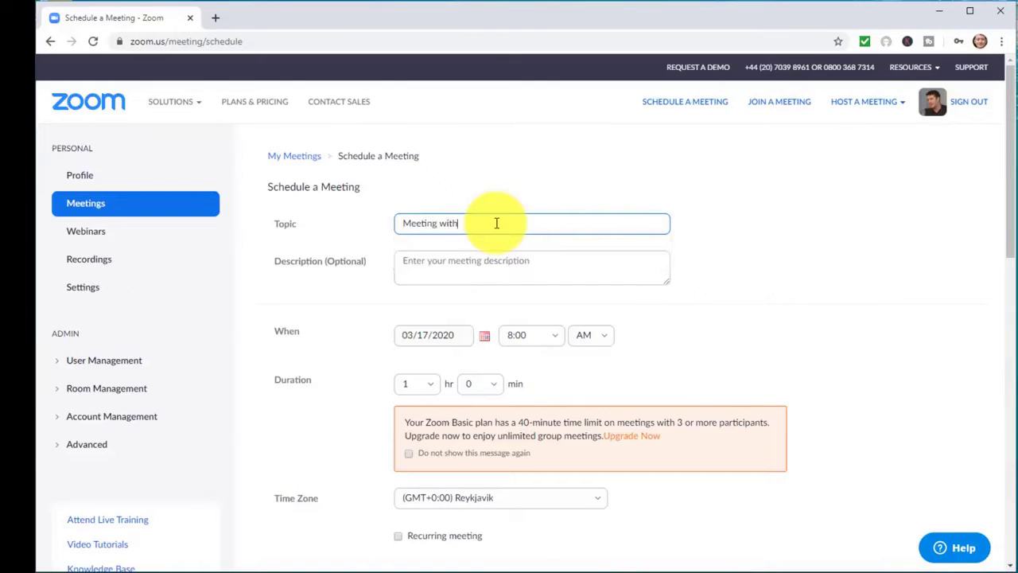
text( Keith)
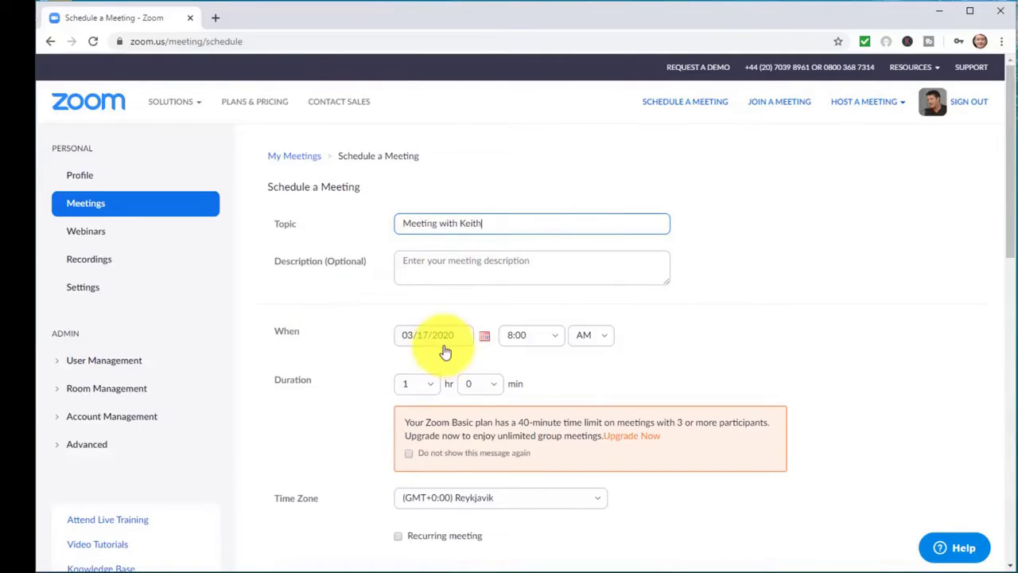
Set the meeting's duration to 2 hours, leaving the start time as it is
click(557, 337)
click(714, 335)
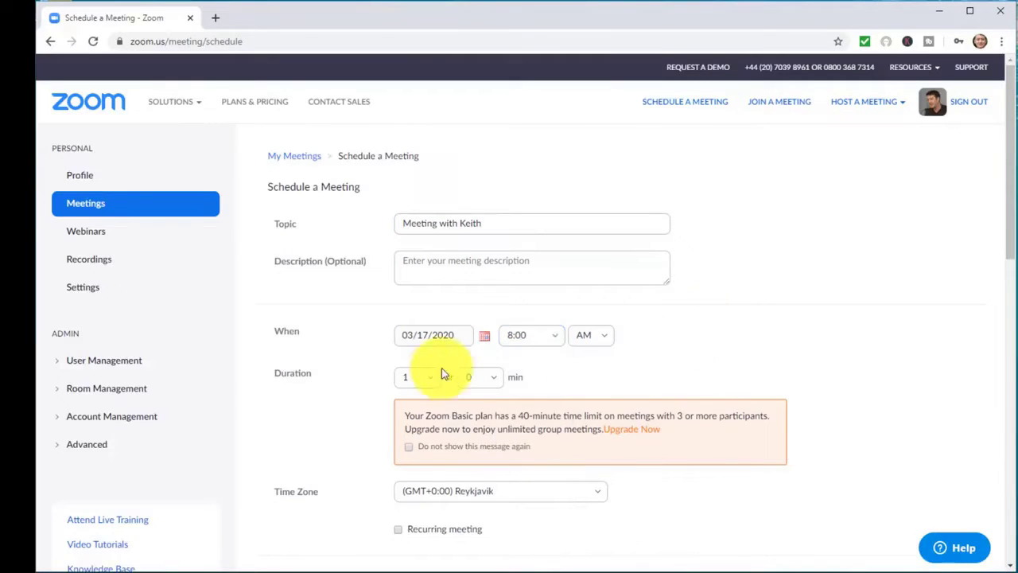
click(432, 381)
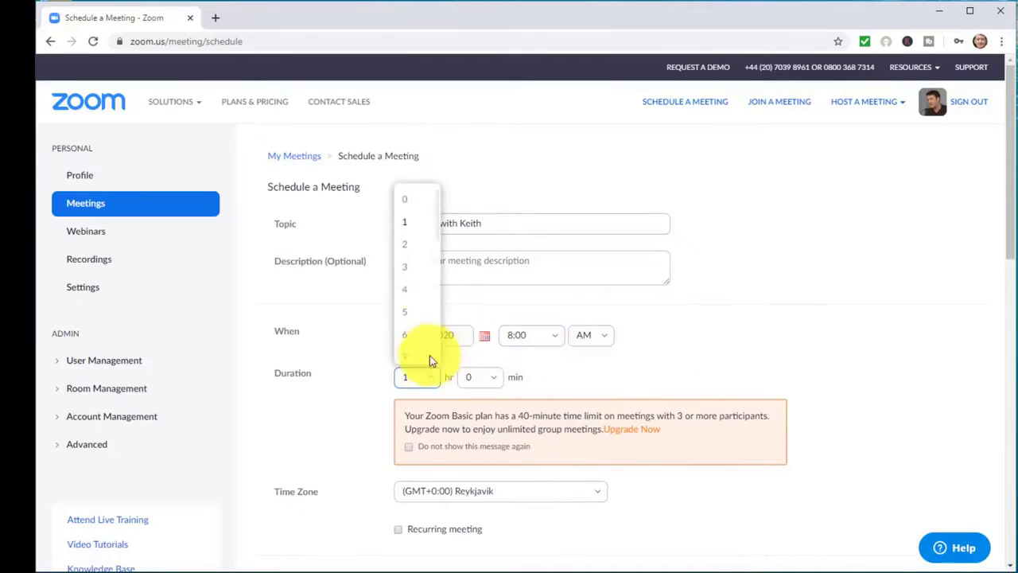
click(405, 250)
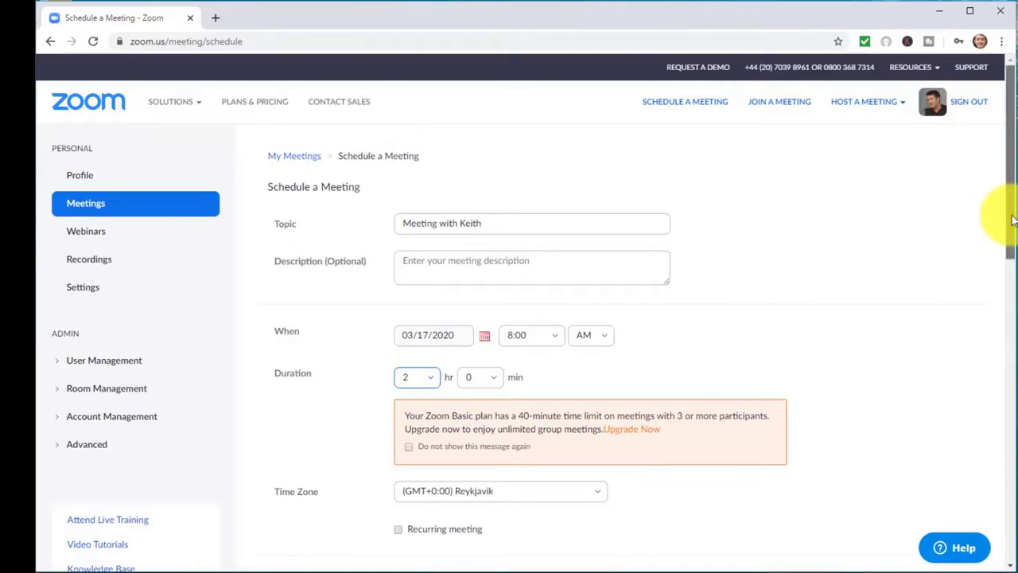
Enable muting participants upon entry in the meeting options and save the scheduled meeting
drag(1009, 204, 1009, 291)
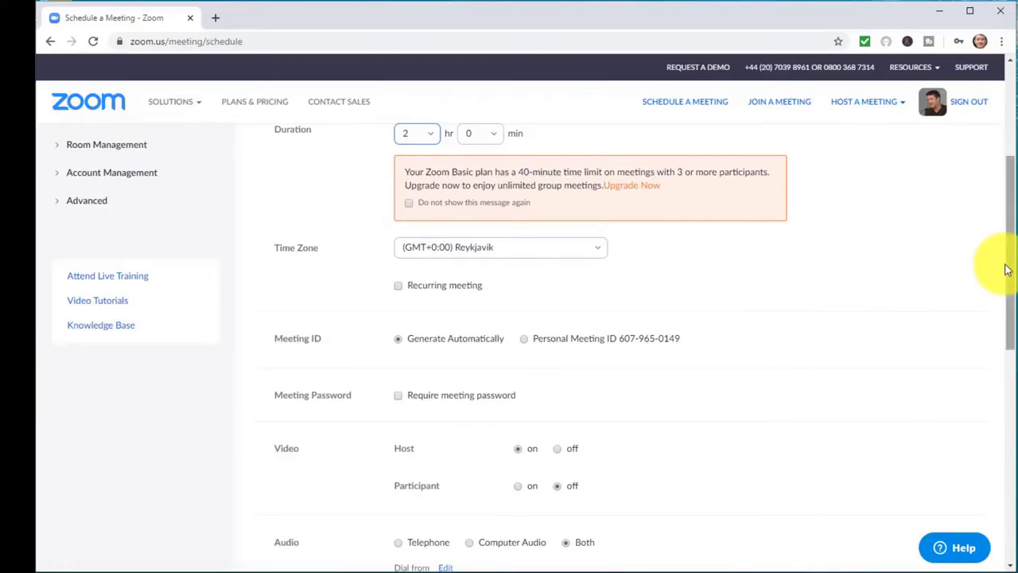
drag(1008, 255, 994, 338)
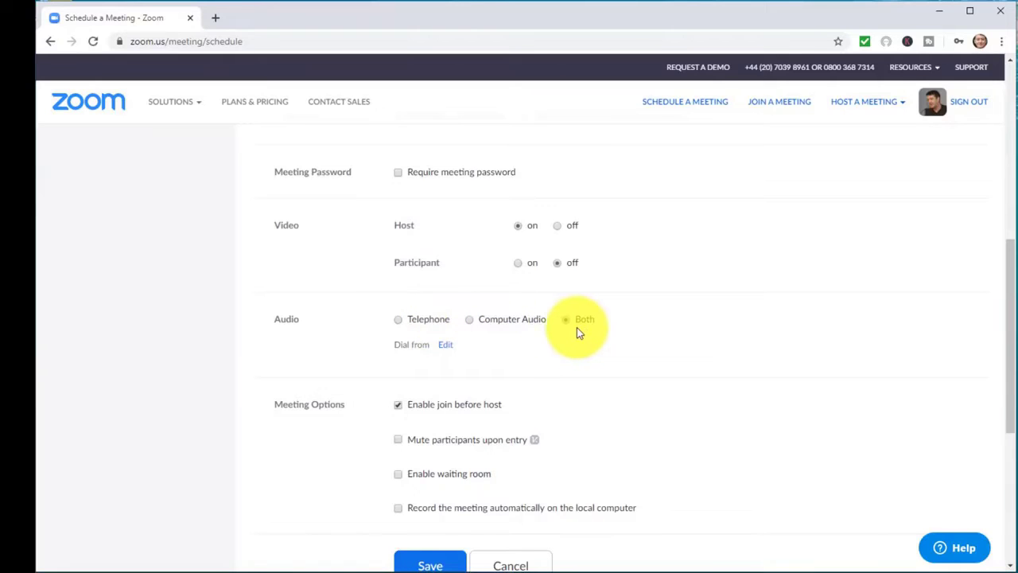
drag(1013, 276, 1010, 332)
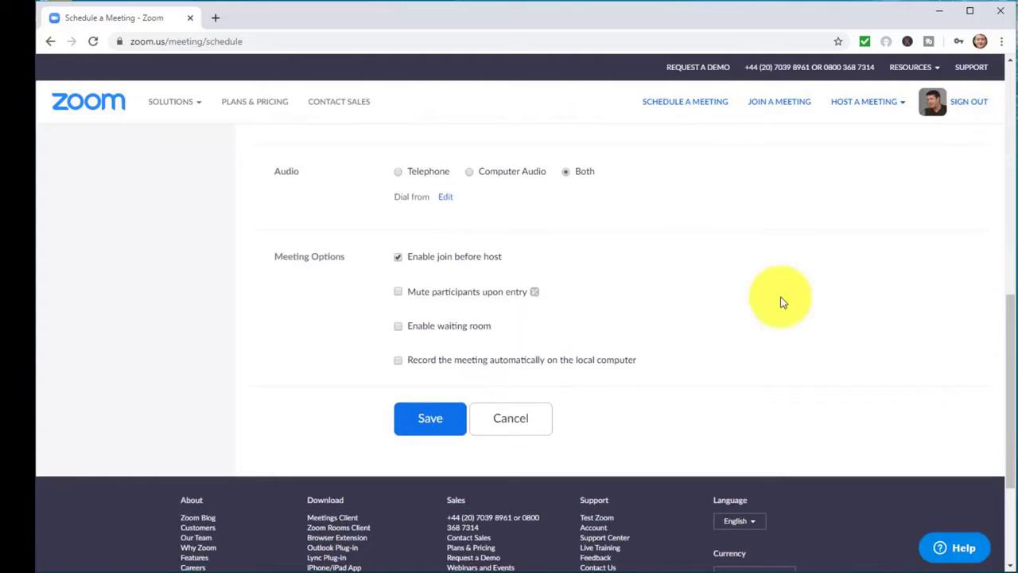
click(400, 294)
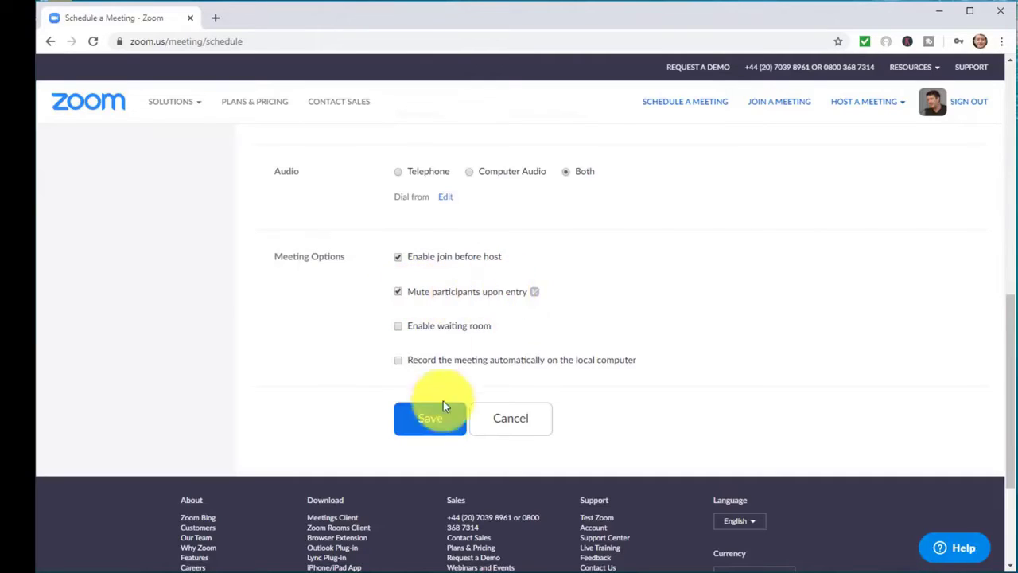
click(438, 427)
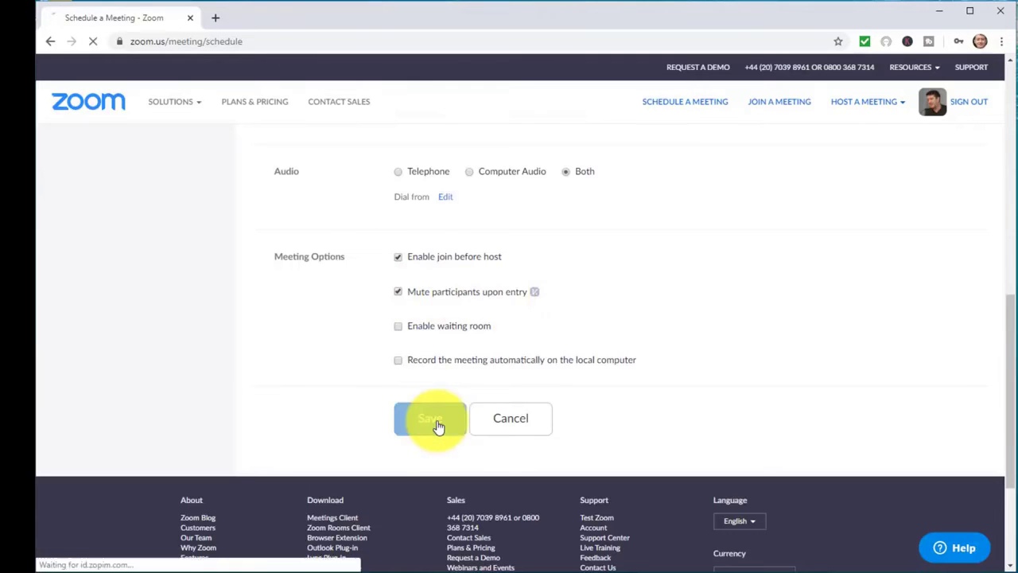
Select the whole join URL in the saved meeting's information
scroll(568, 132, down, 5)
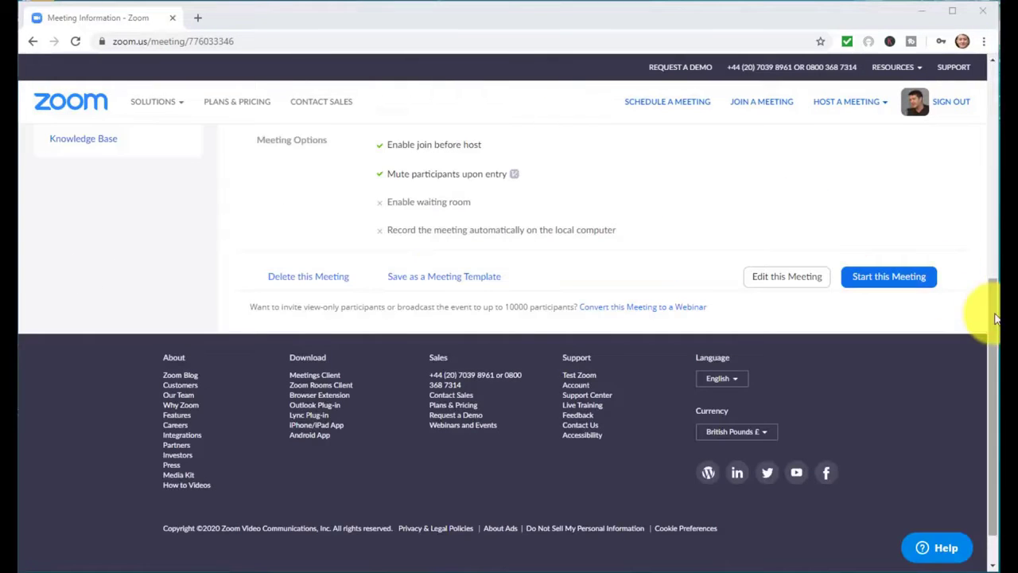
drag(994, 312, 994, 154)
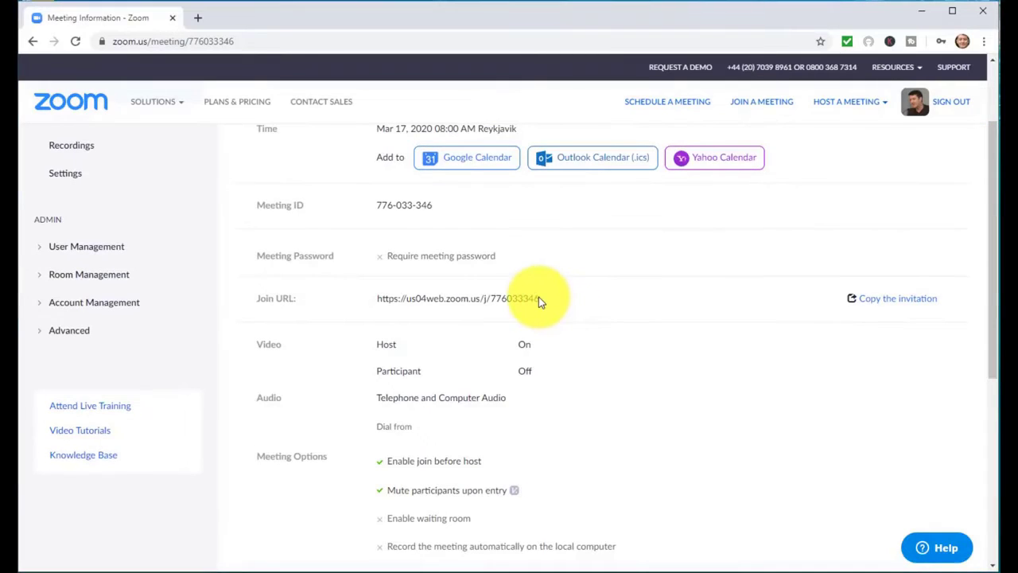
drag(540, 299, 377, 298)
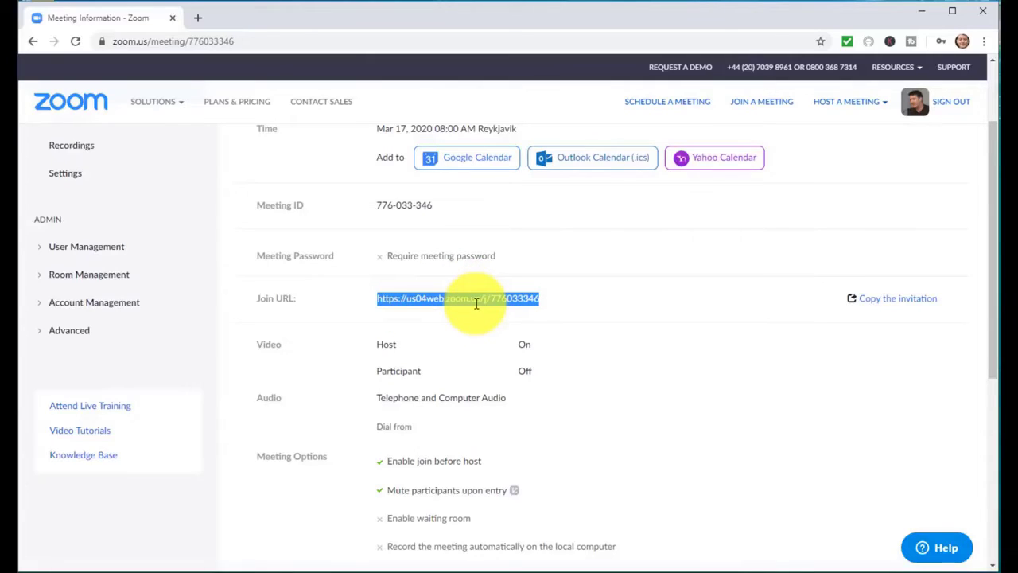
Open the meeting invitation, select its text from the first line through the join link, and close it
click(889, 305)
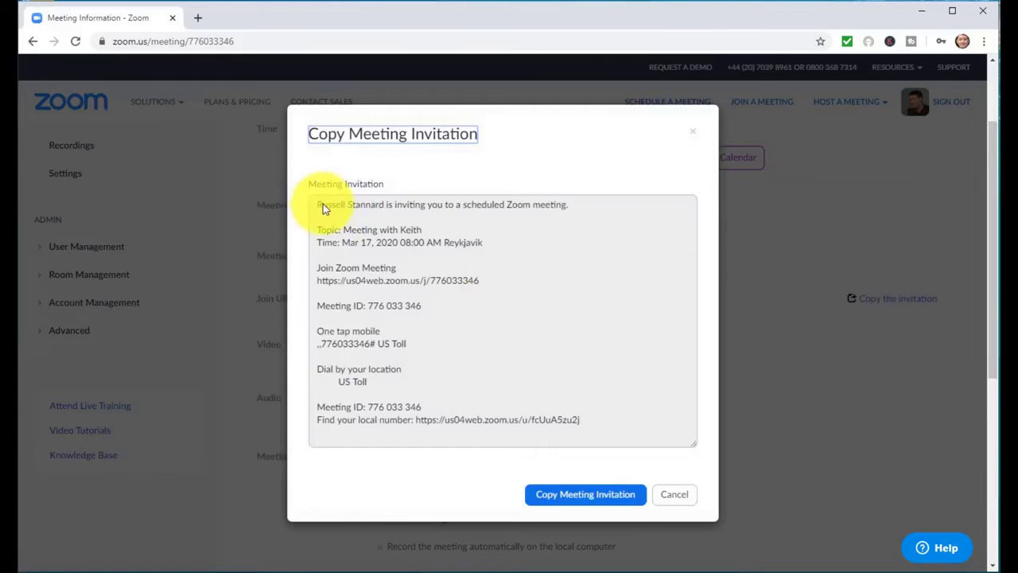
drag(317, 205, 491, 282)
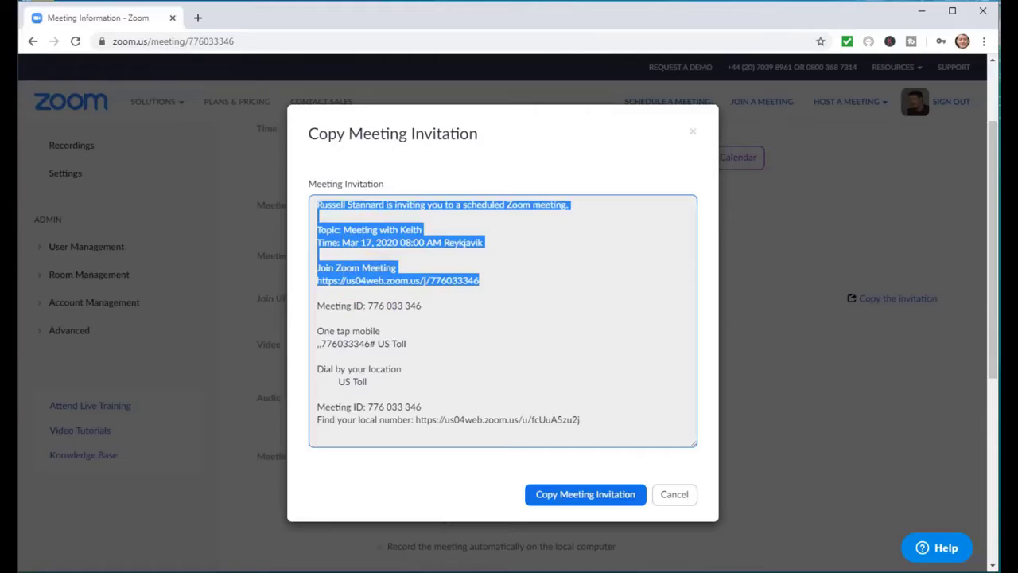
key(Escape)
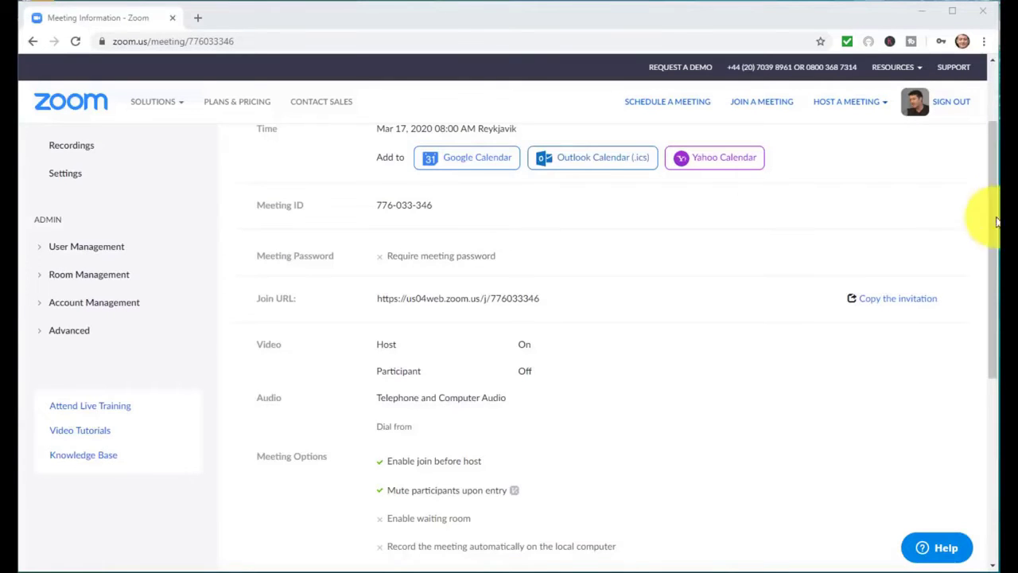
Start the scheduled meeting and allow the browser to open it in the Zoom desktop application
drag(992, 233, 991, 167)
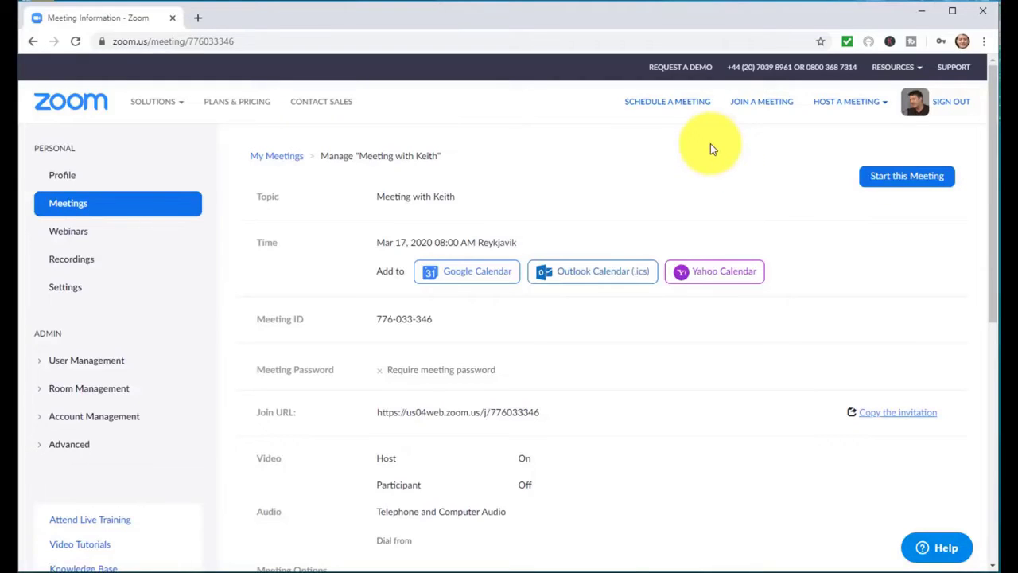
click(905, 183)
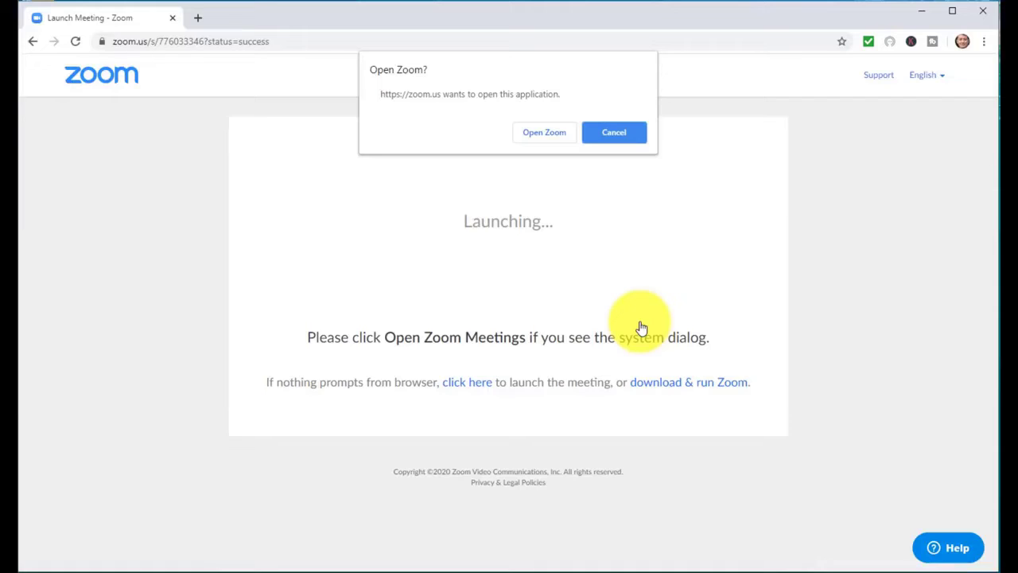
click(541, 135)
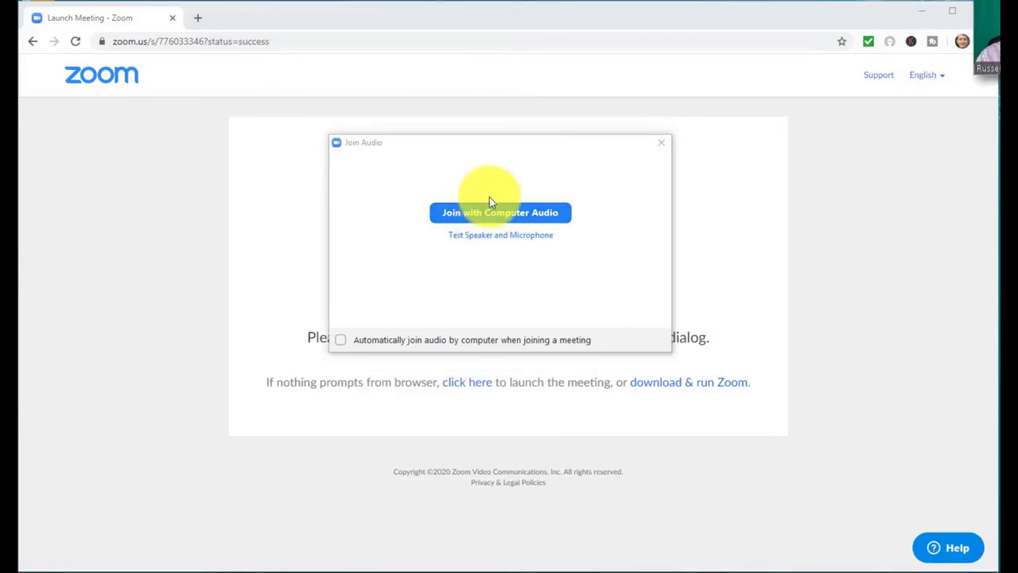
Run the speaker test with PL2390 (NVIDIA High Definition Audio) as the speaker and confirm the ringtone is heard
click(476, 241)
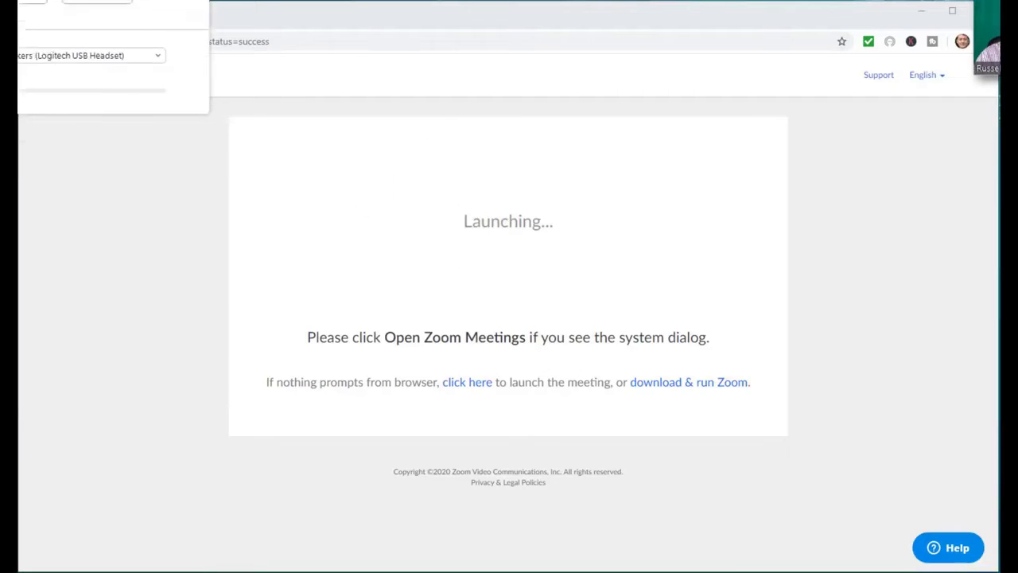
click(348, 135)
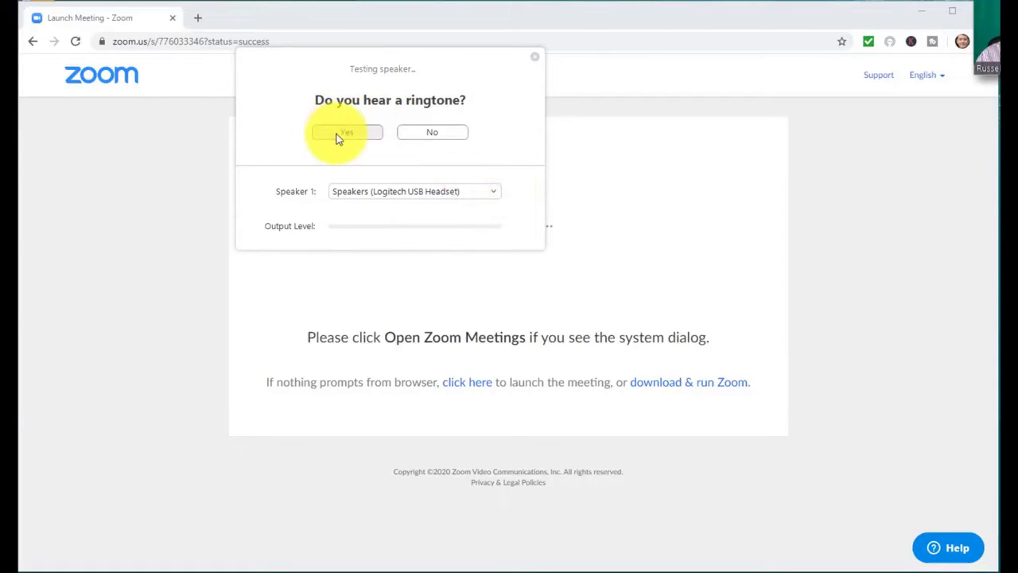
click(493, 194)
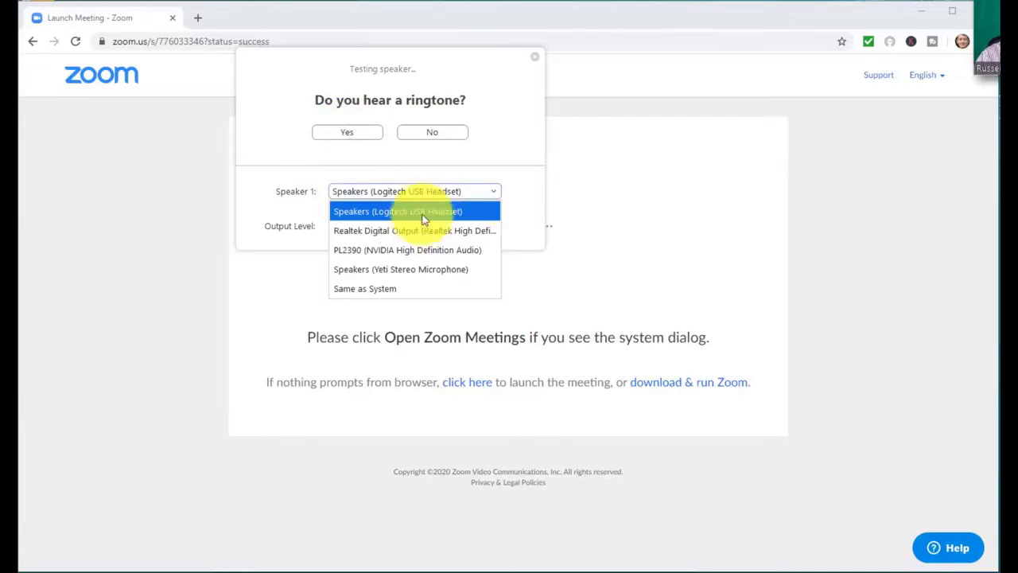
click(405, 250)
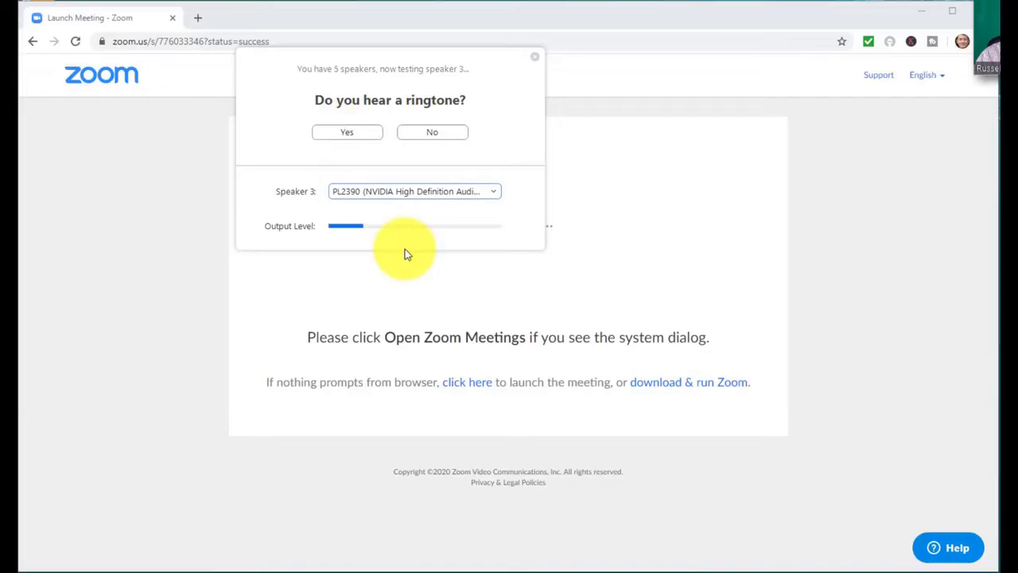
click(342, 132)
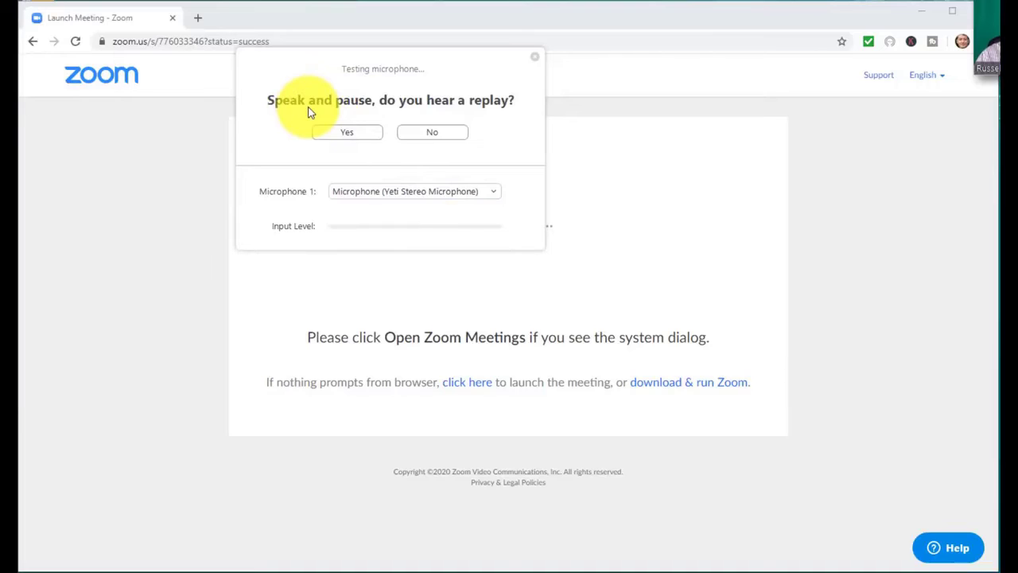
Confirm the microphone test replay is heard and join the meeting with computer audio
click(351, 134)
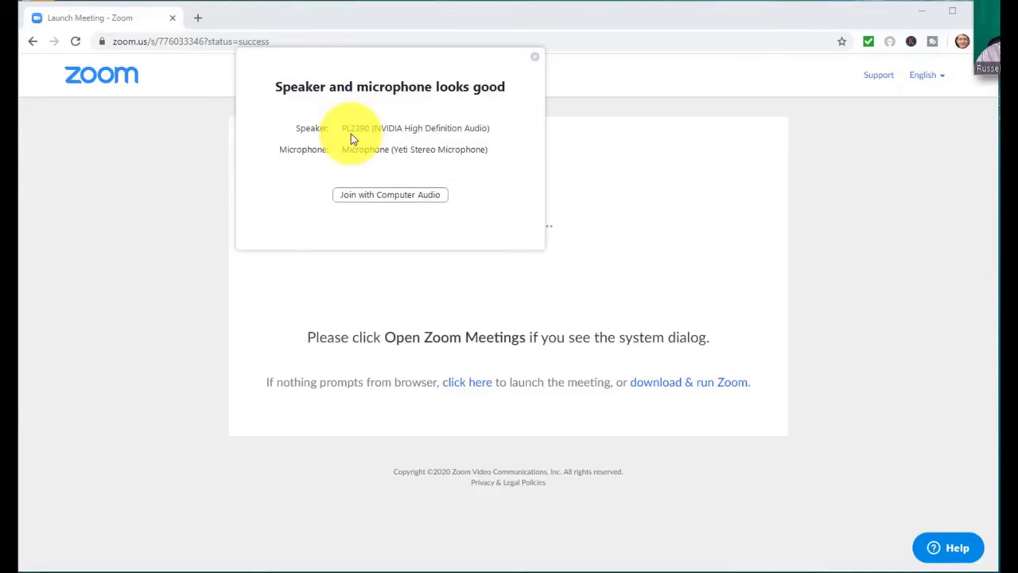
click(404, 195)
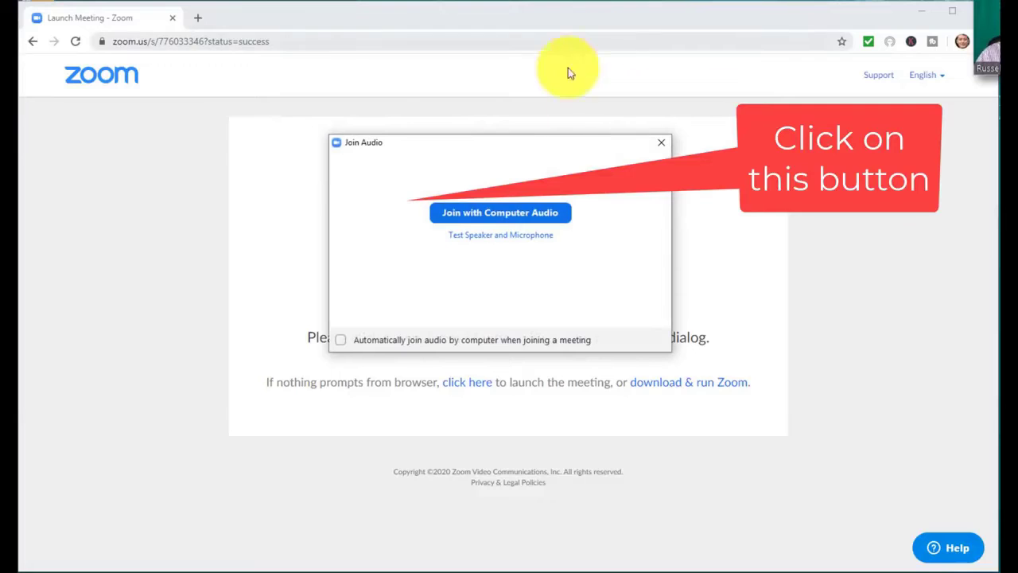
click(470, 210)
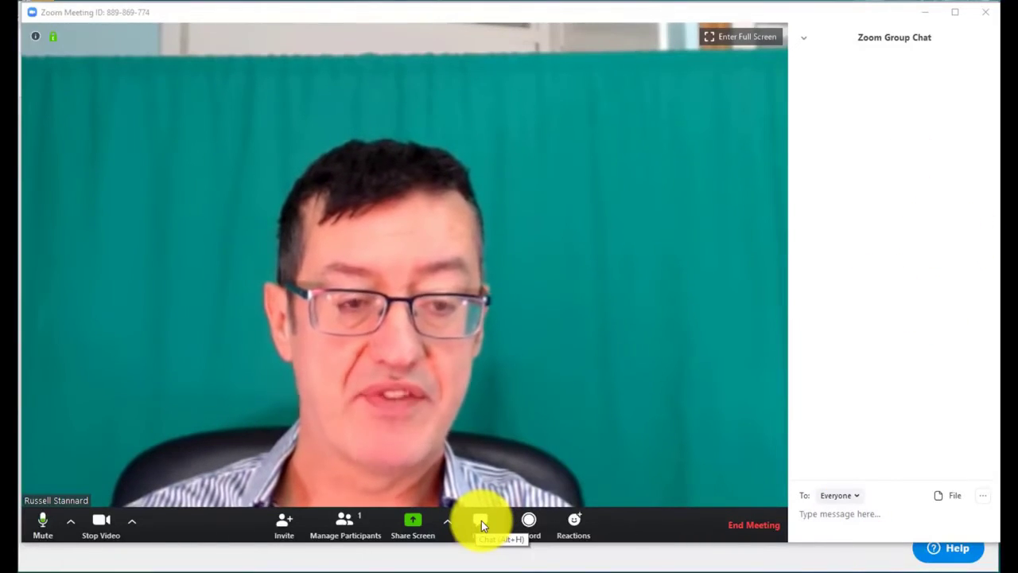
Show the group chat and send the message "Hello" to everyone
click(481, 521)
click(482, 520)
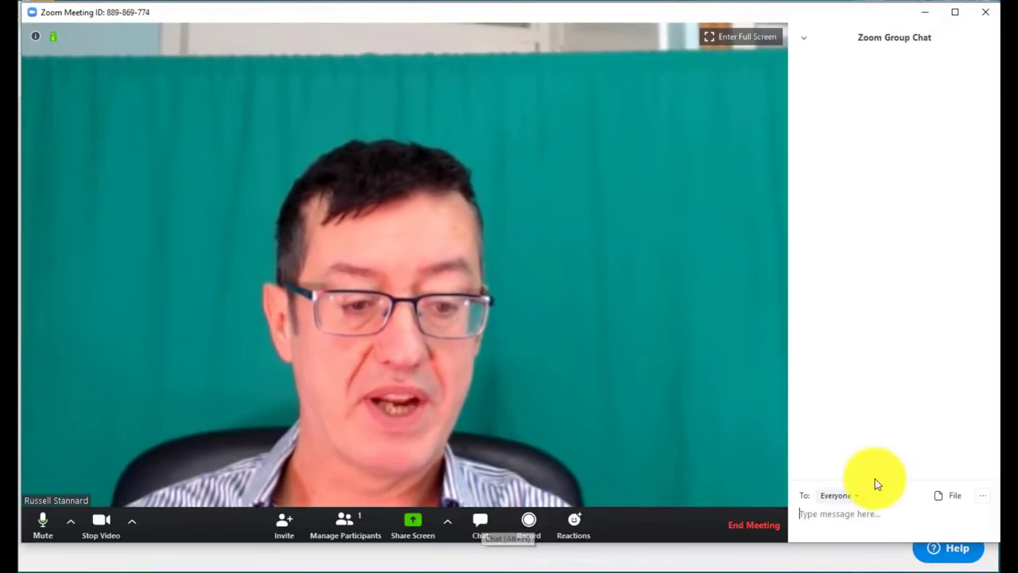
text(H)
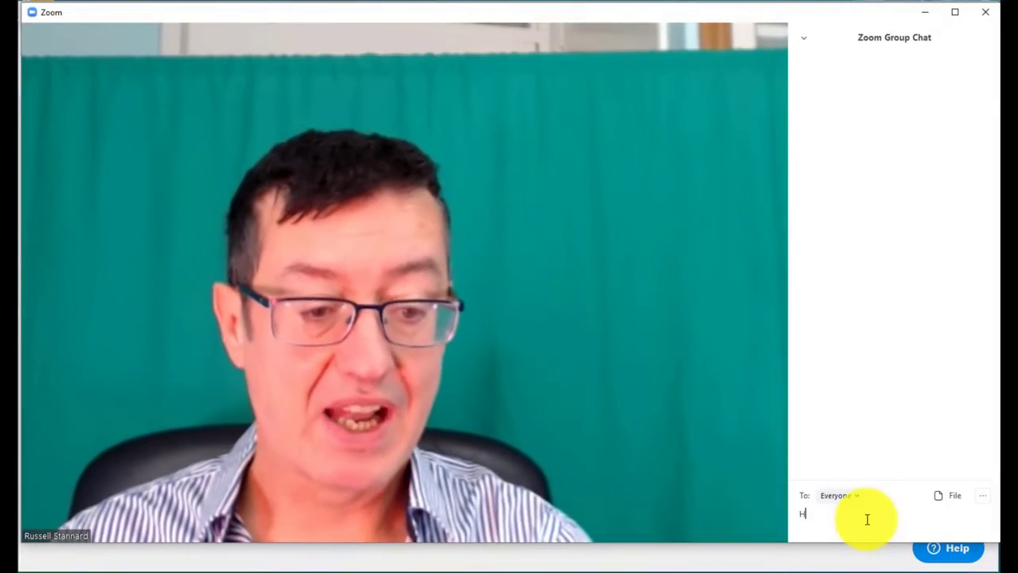
text(ell)
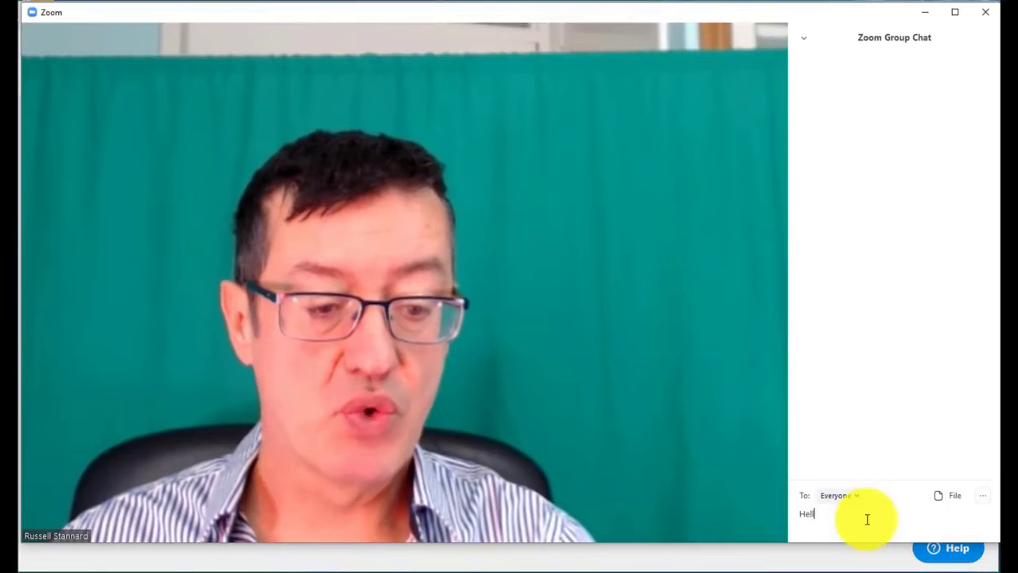
text(o)
key(Return)
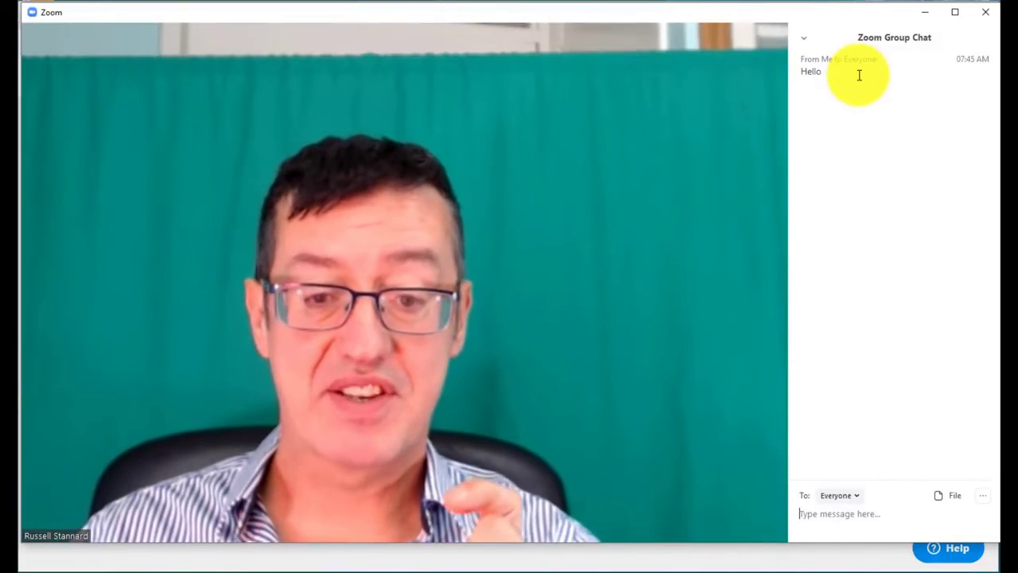
Turn the camera video off and on a few times, leaving it stopped so the profile picture shows
mouse_move(506, 36)
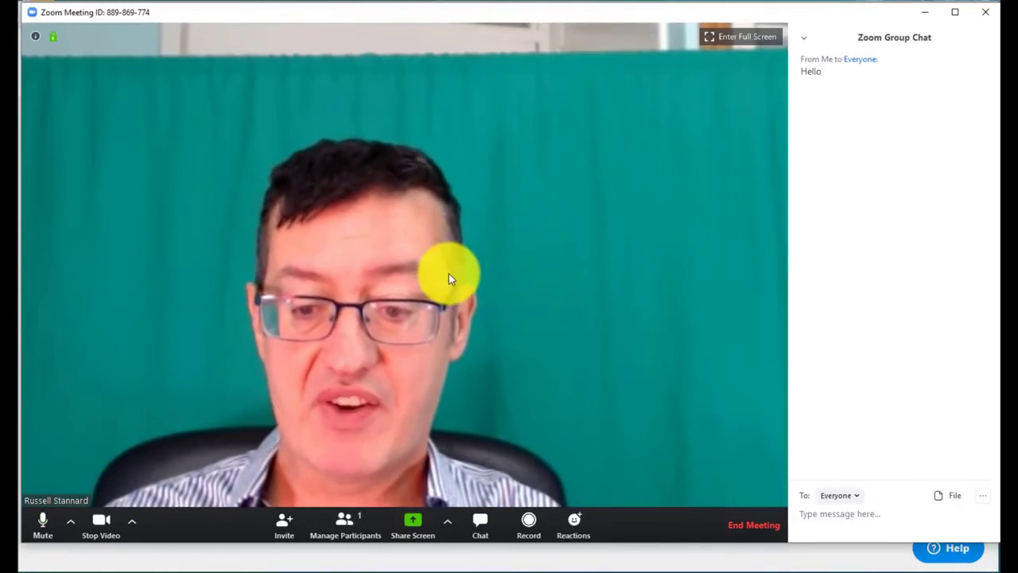
click(132, 521)
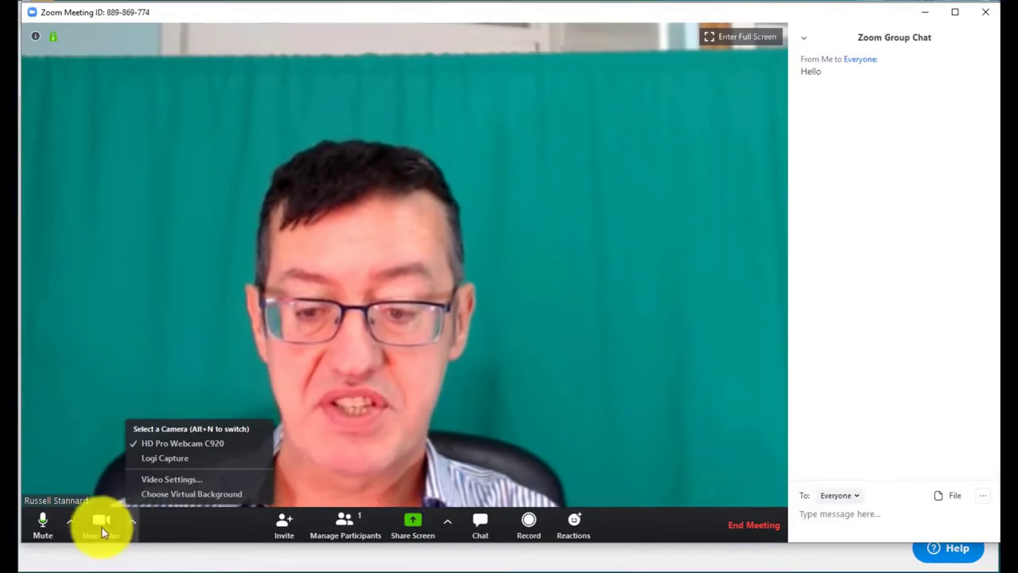
click(101, 525)
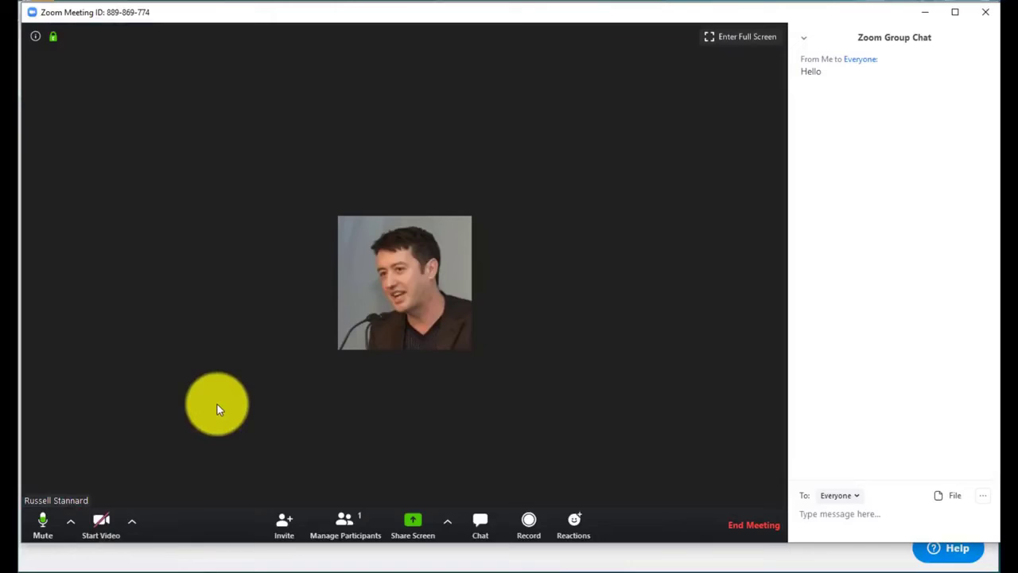
click(101, 524)
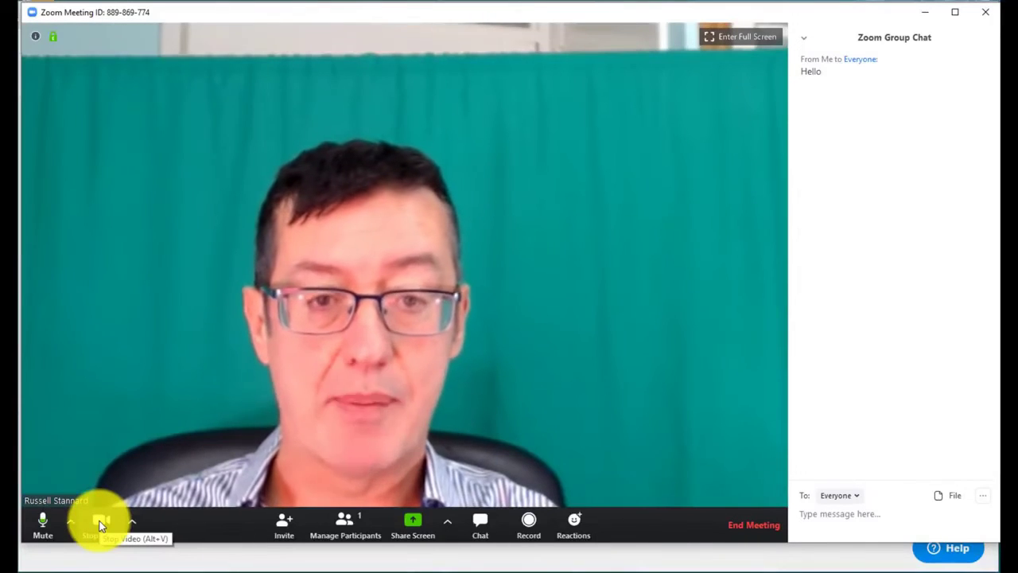
click(100, 525)
click(100, 525)
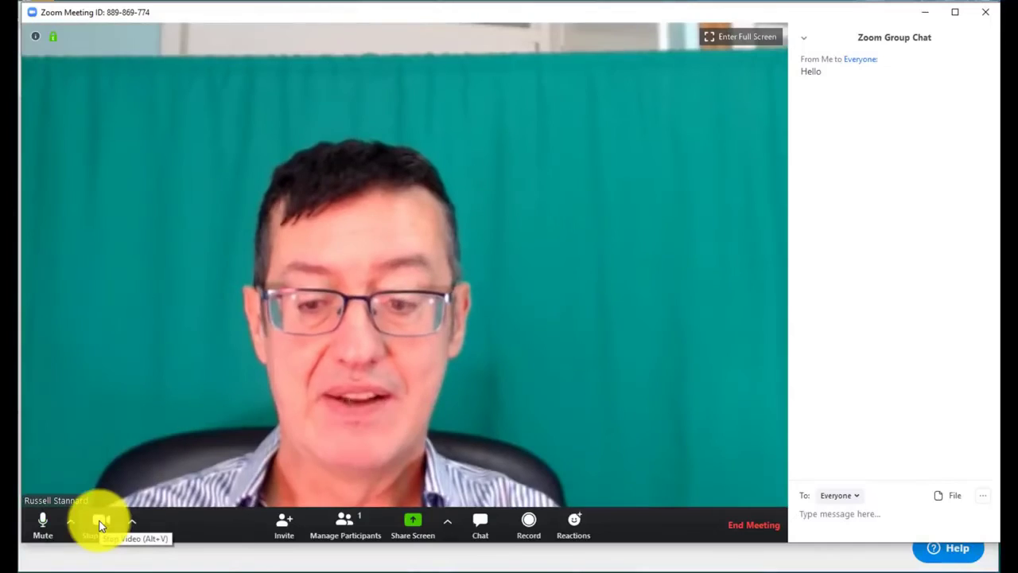
click(100, 523)
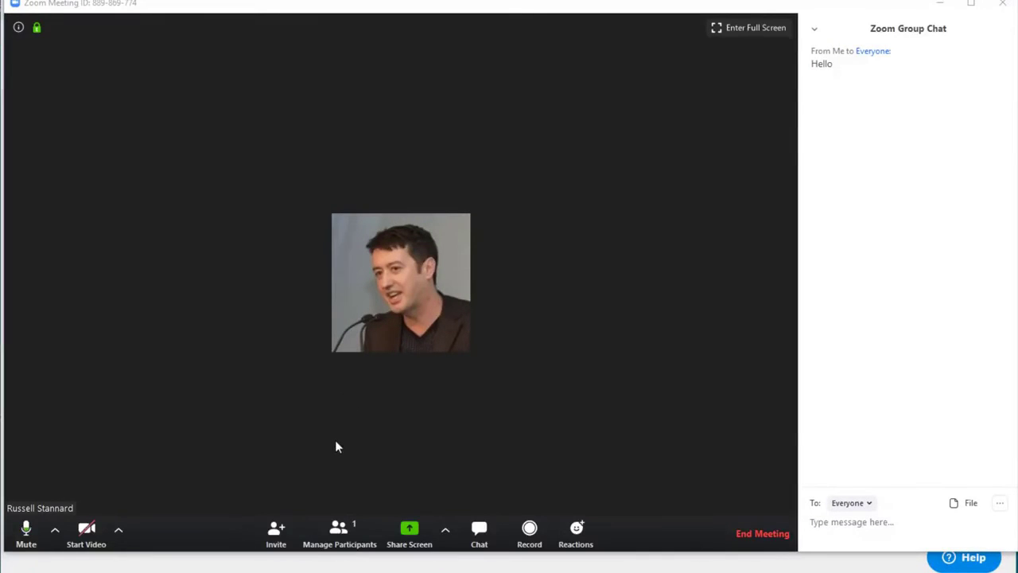
Show the meeting's participants list above the group chat, hiding and reshowing it once
click(341, 529)
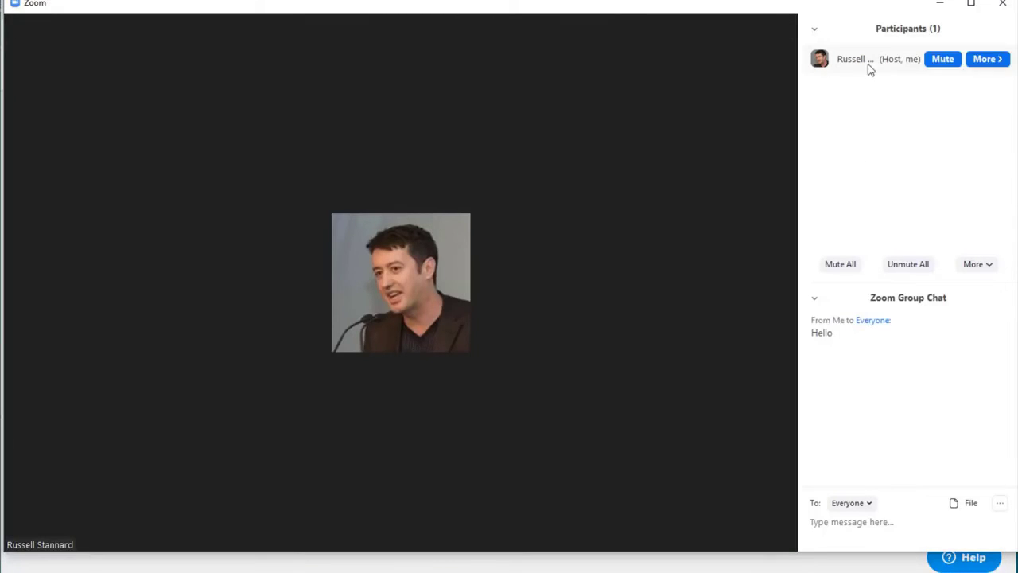
mouse_move(903, 70)
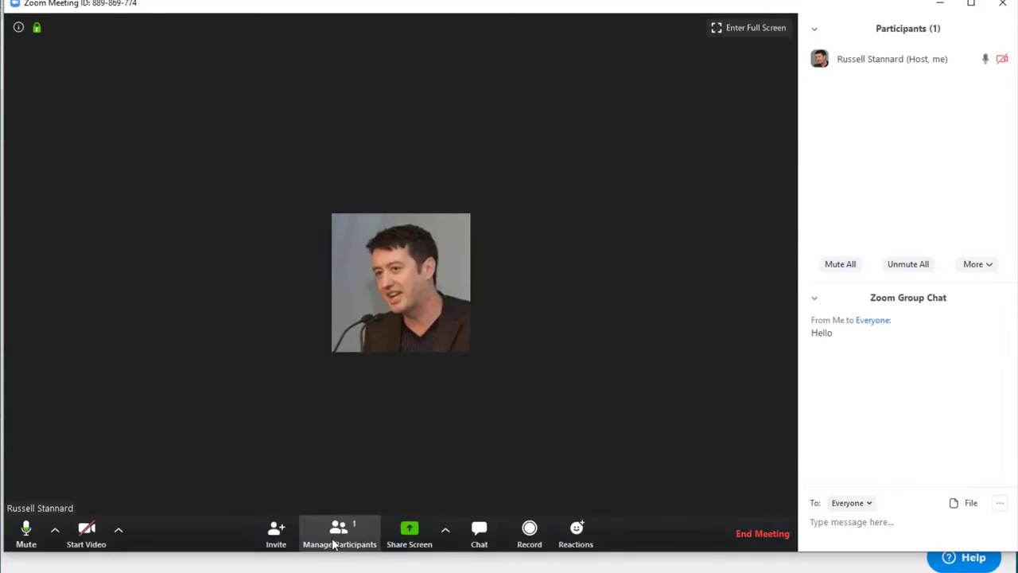
click(340, 538)
click(340, 532)
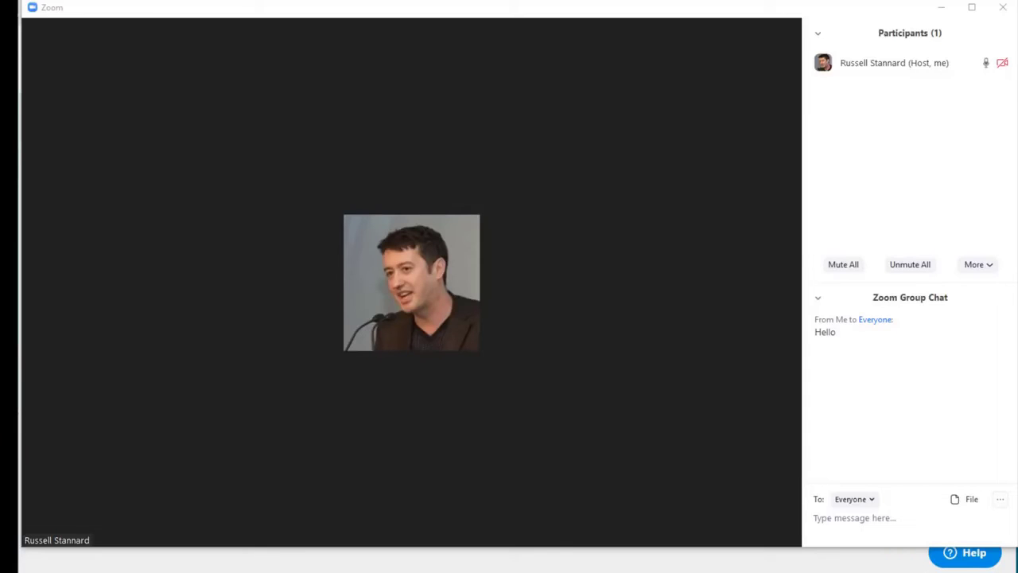
Open the meeting information and copy the invitation URL
mouse_move(513, 109)
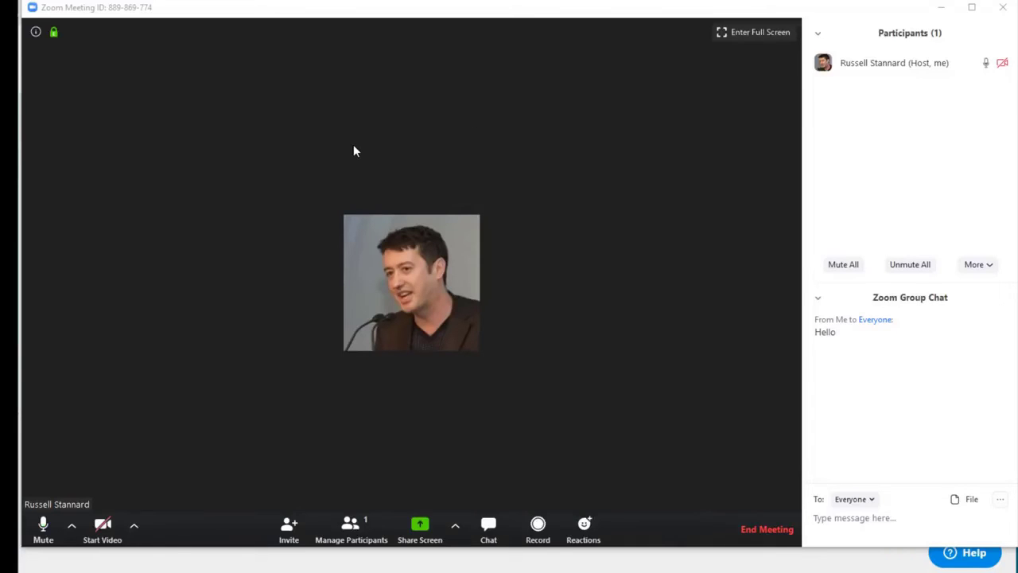
click(36, 33)
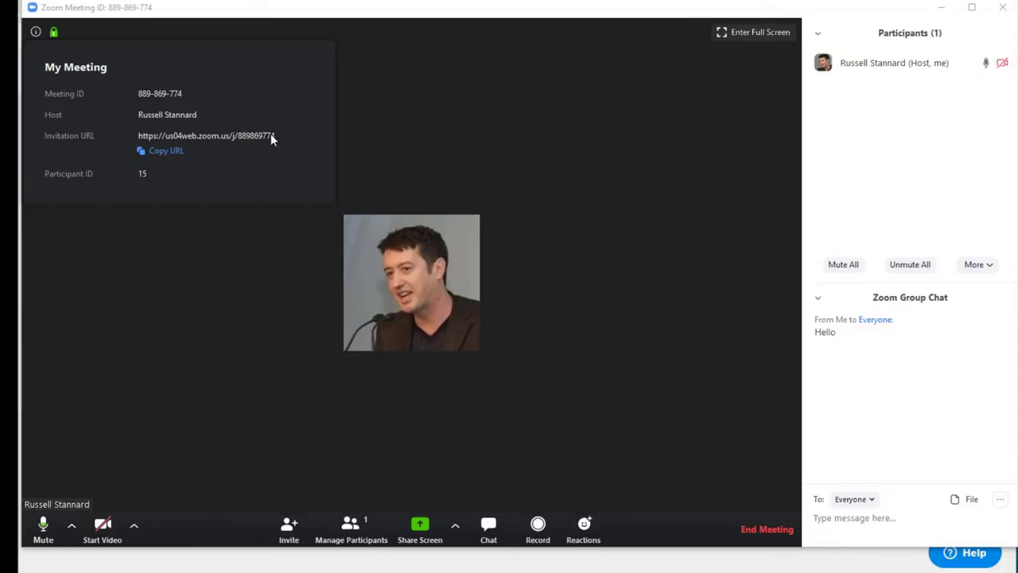
click(157, 159)
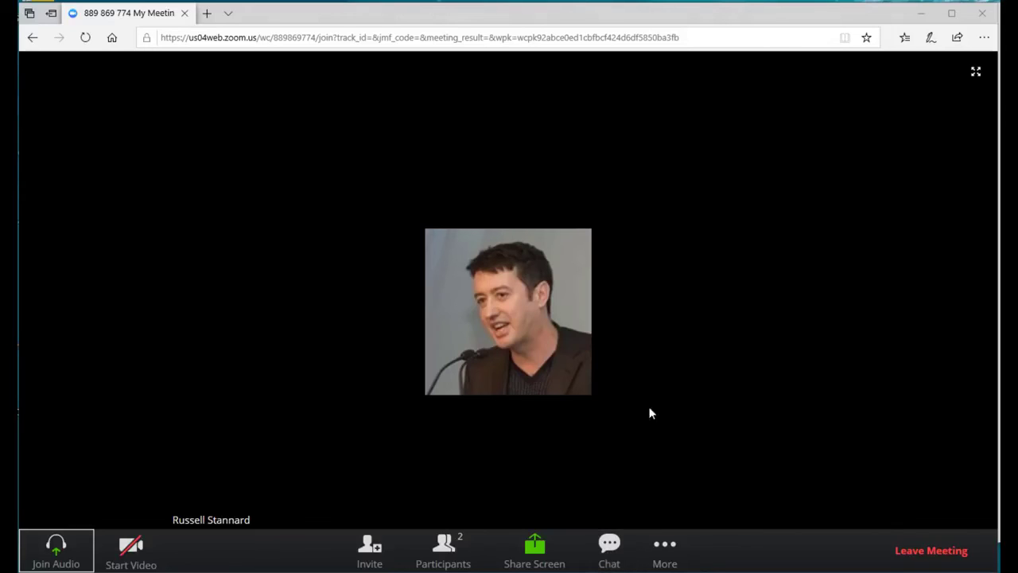
In the attendee's browser meeting, show the group chat and the participants list, toggling the list before leaving it open
click(609, 549)
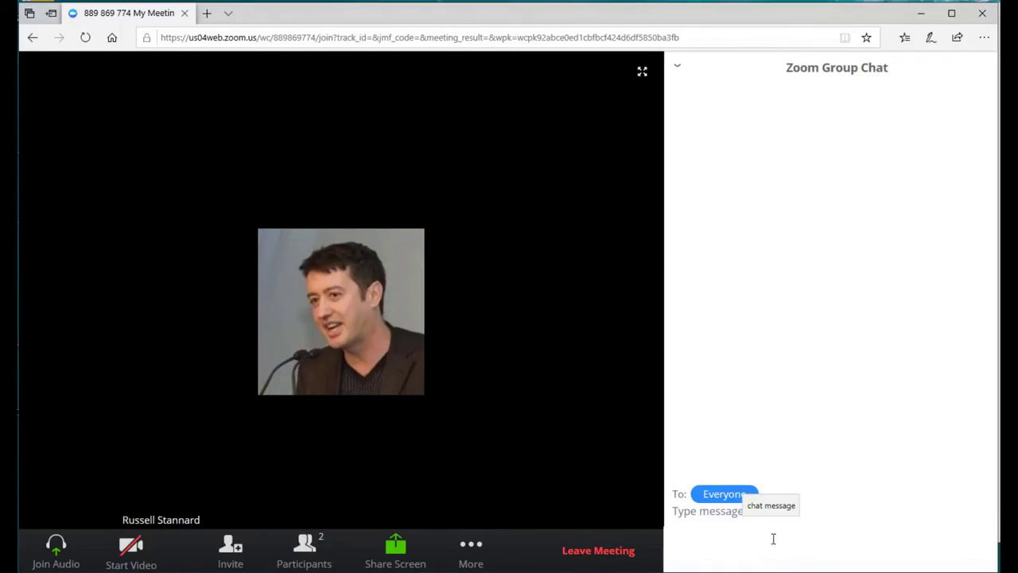
click(306, 549)
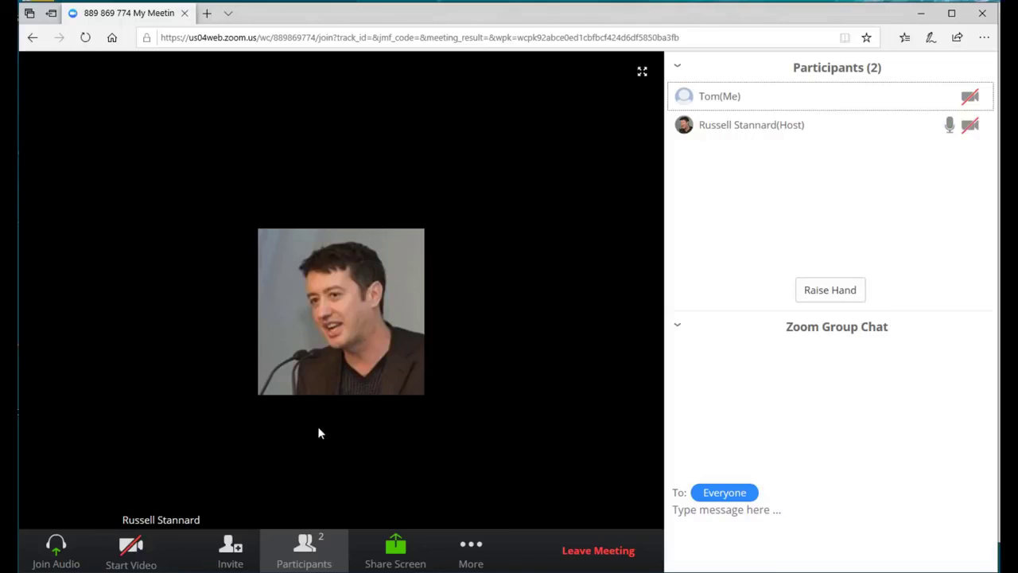
click(314, 557)
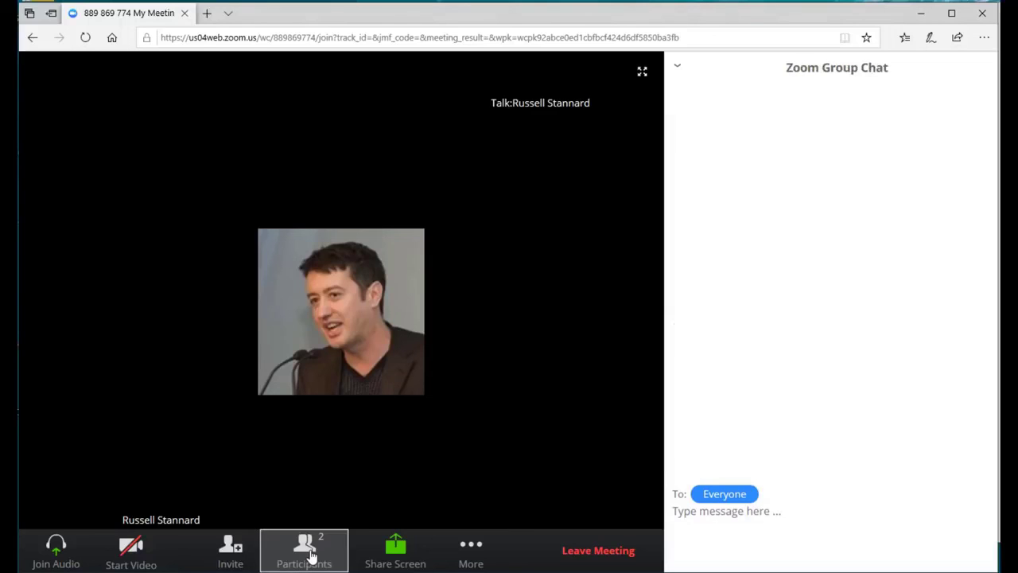
click(312, 557)
click(312, 557)
click(310, 556)
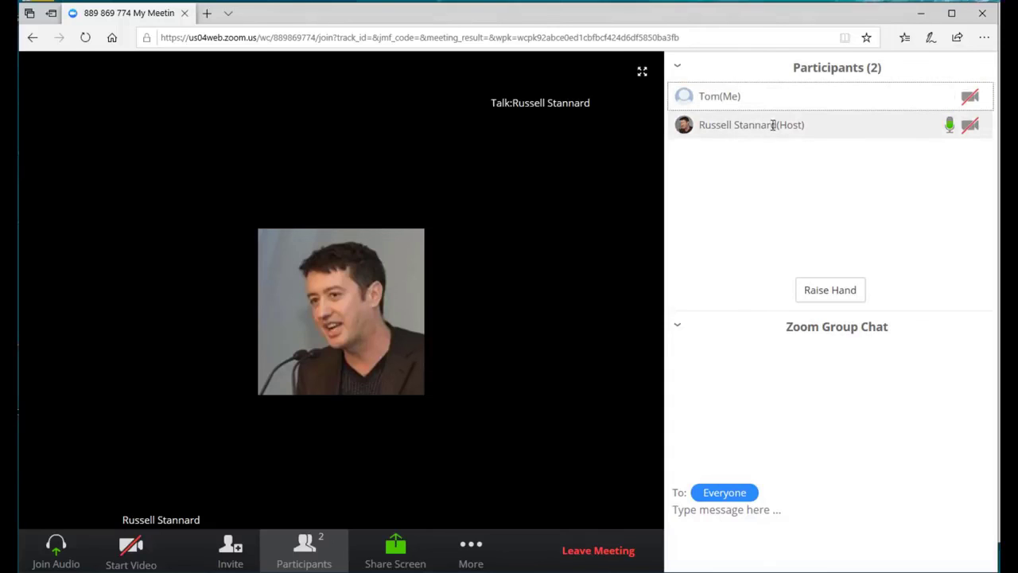
Send the message "Hello everyon" to everyone in the attendee's group chat
click(728, 524)
text(Hell)
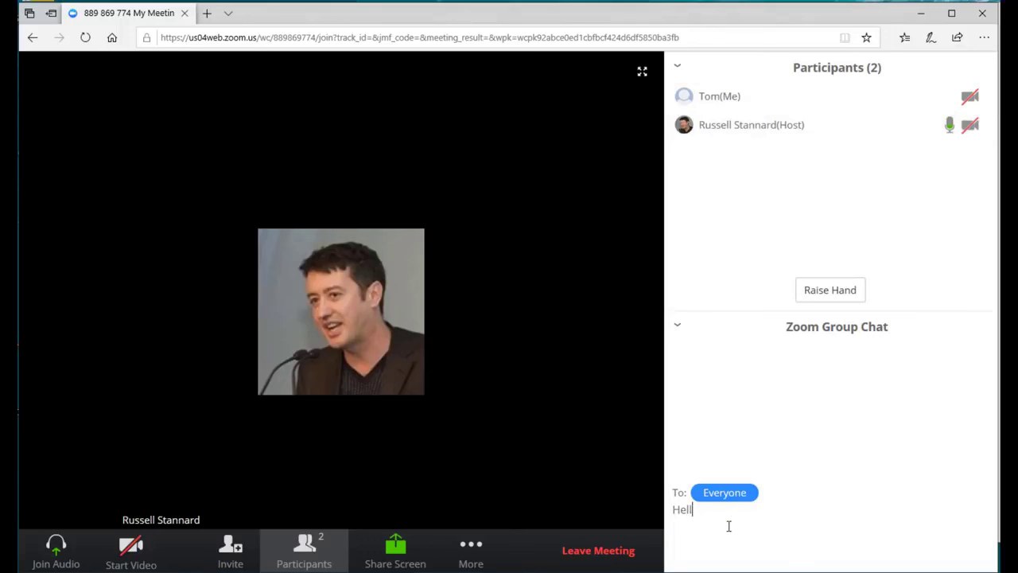
text(o everyon)
key(Return)
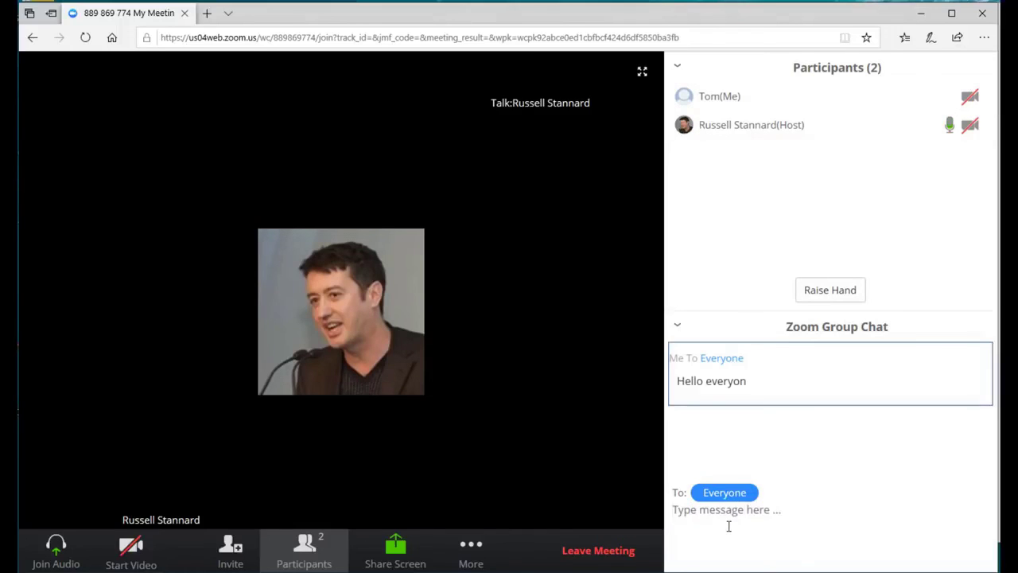